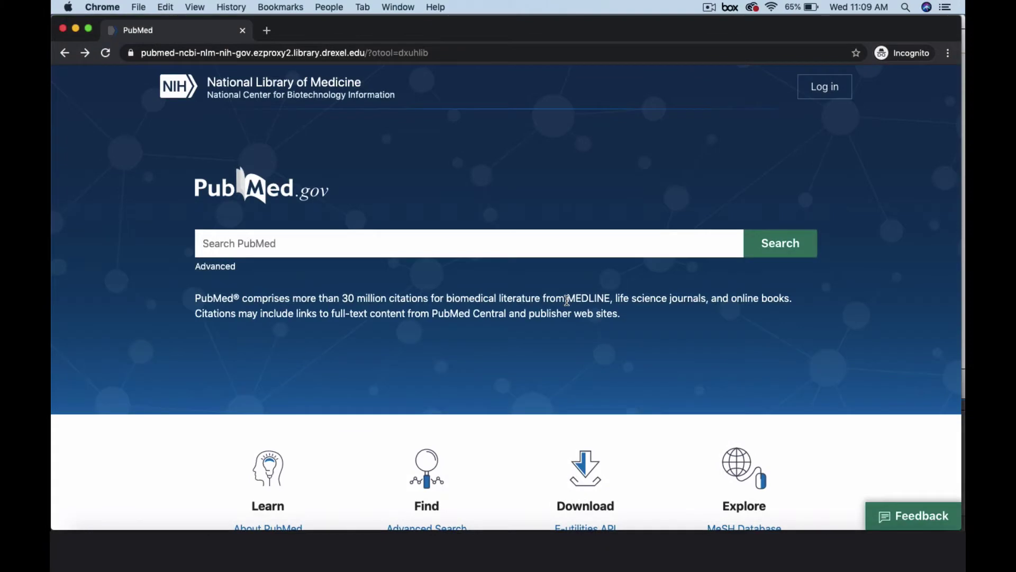
Step: Open Clinical Queries and enter the diastolic heart failure AND exercise AND quality of life/hospital admission query
scroll(567, 301, down, 5)
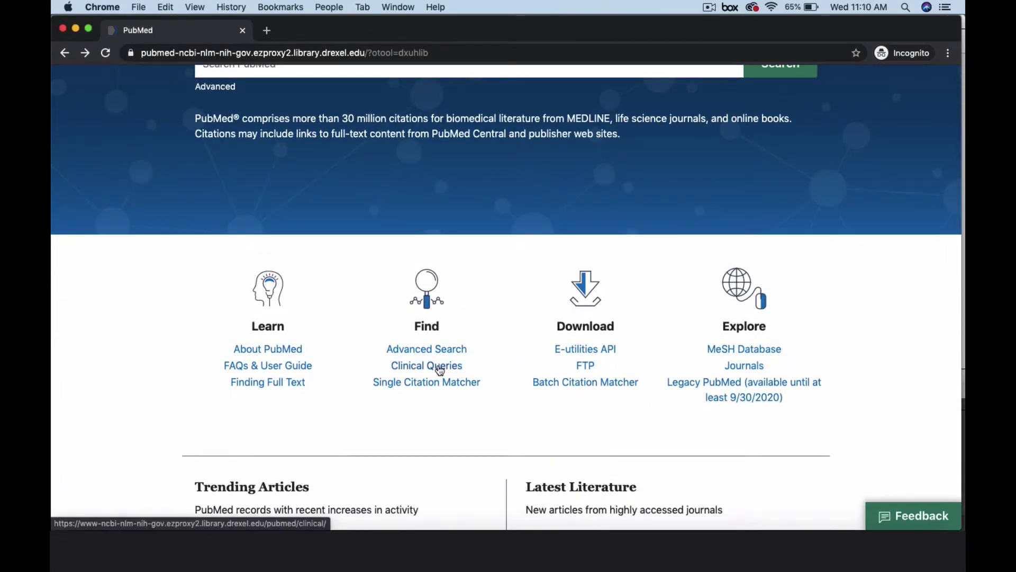
click(435, 368)
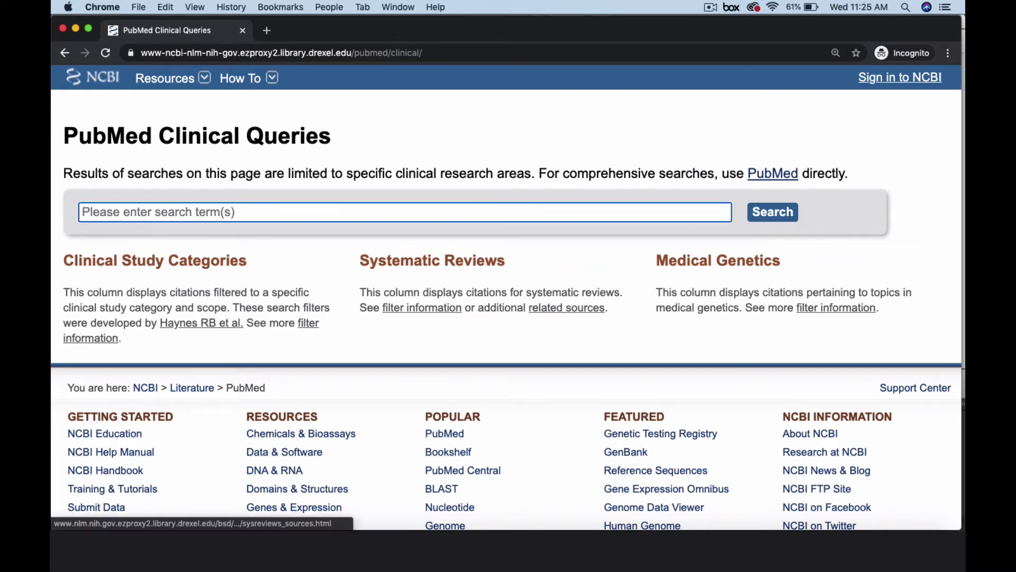
text(diastolic heart failure AN)
text(D exercise AND (qua)
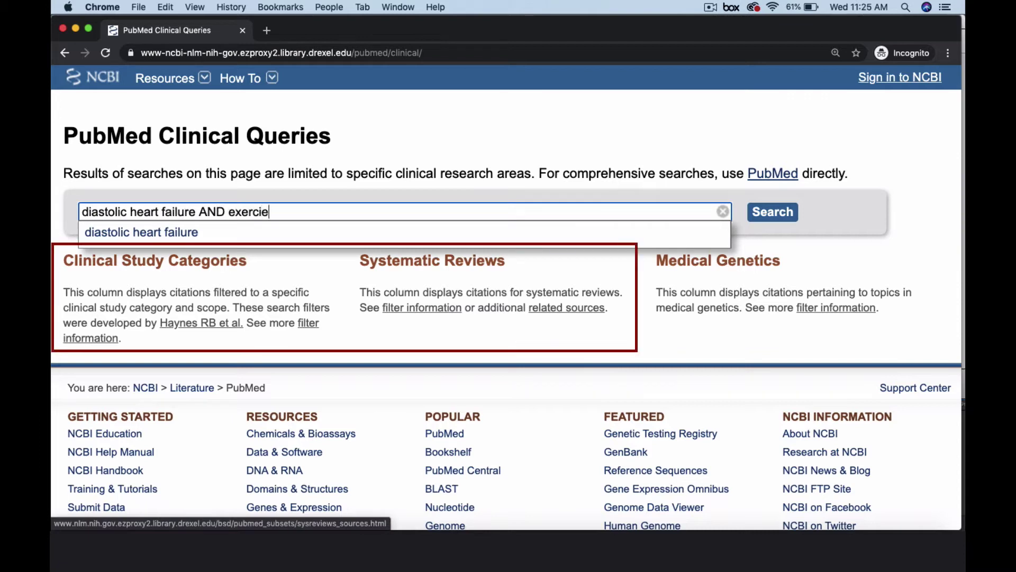
text(lity of life OR )
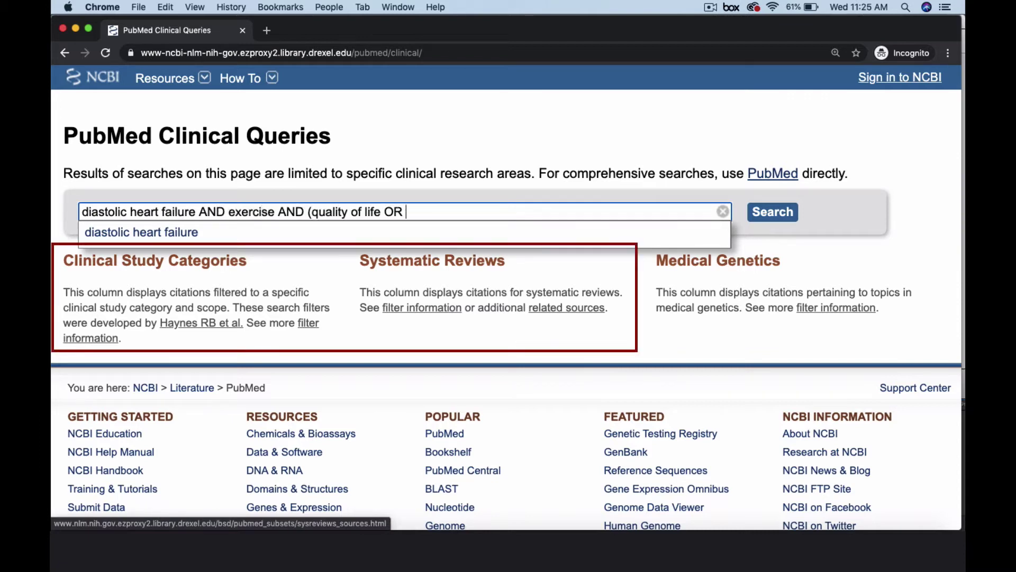
text(hospital admission OR hospital readmission))
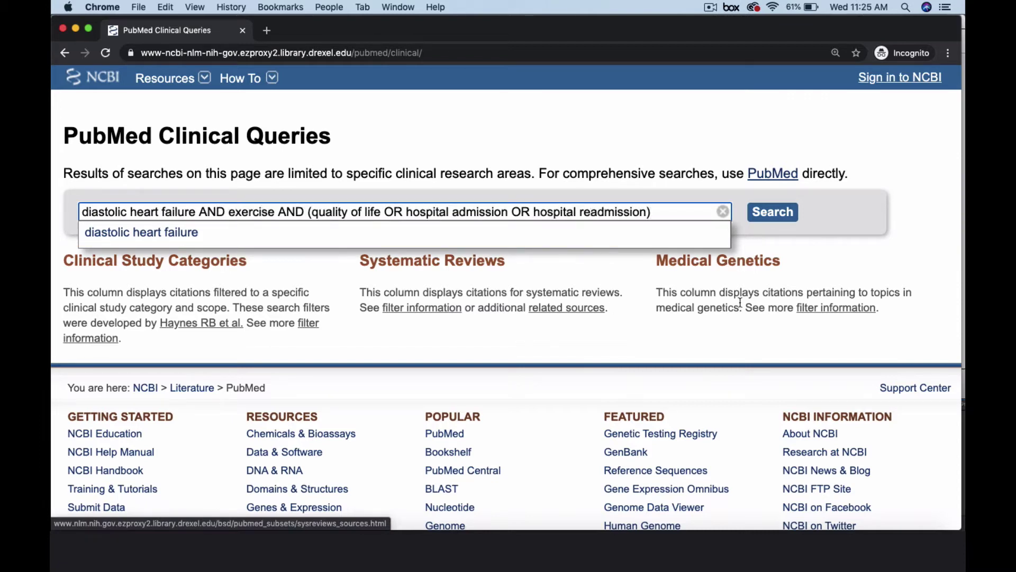
Step: Run the clinical query and review its 172 Therapy and 12 systematic review results
click(772, 221)
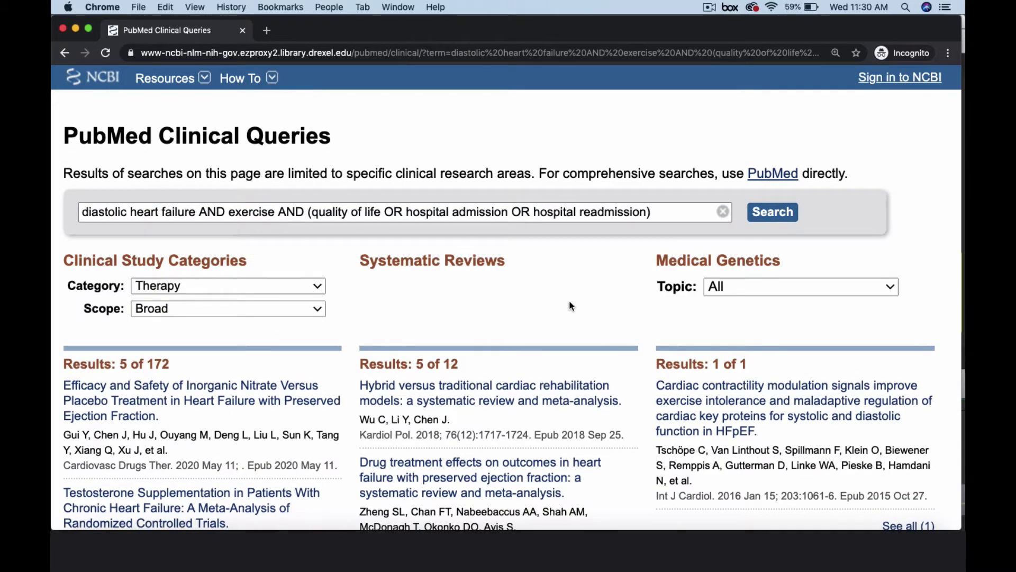
scroll(571, 306, down, 5)
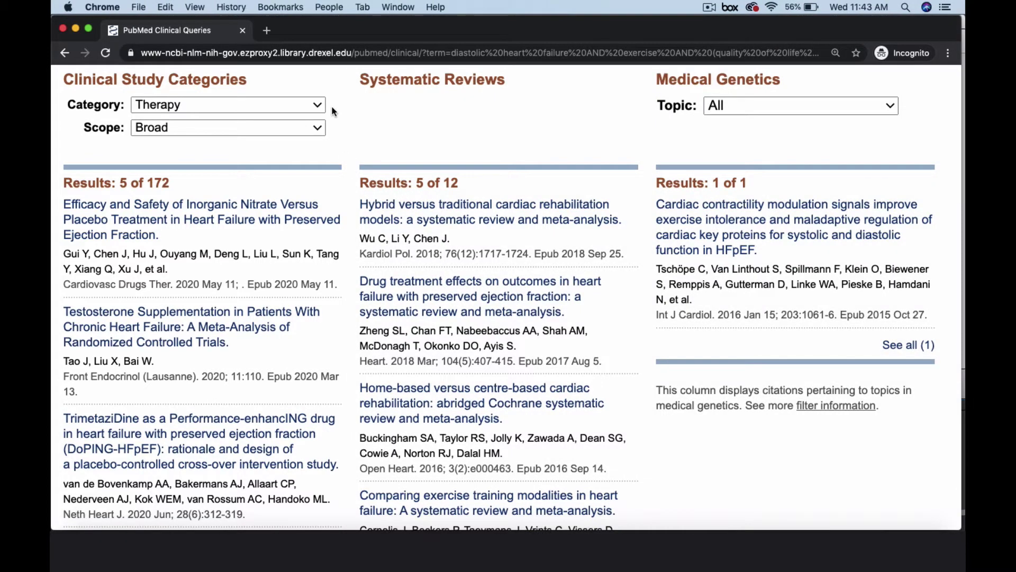
Step: Keep the Therapy category with Broad scope and open all 172 therapy results
click(316, 106)
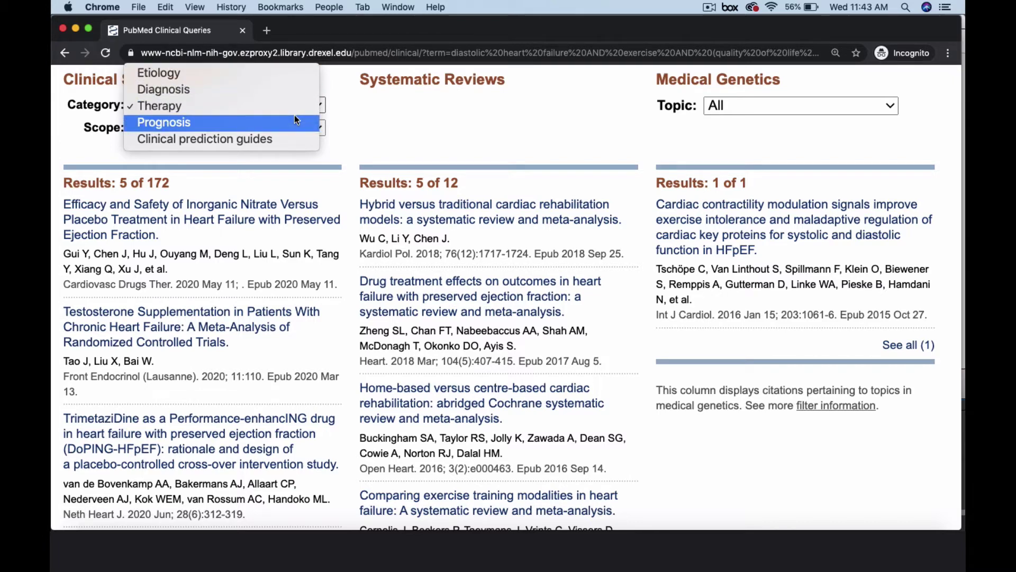
click(343, 122)
click(318, 130)
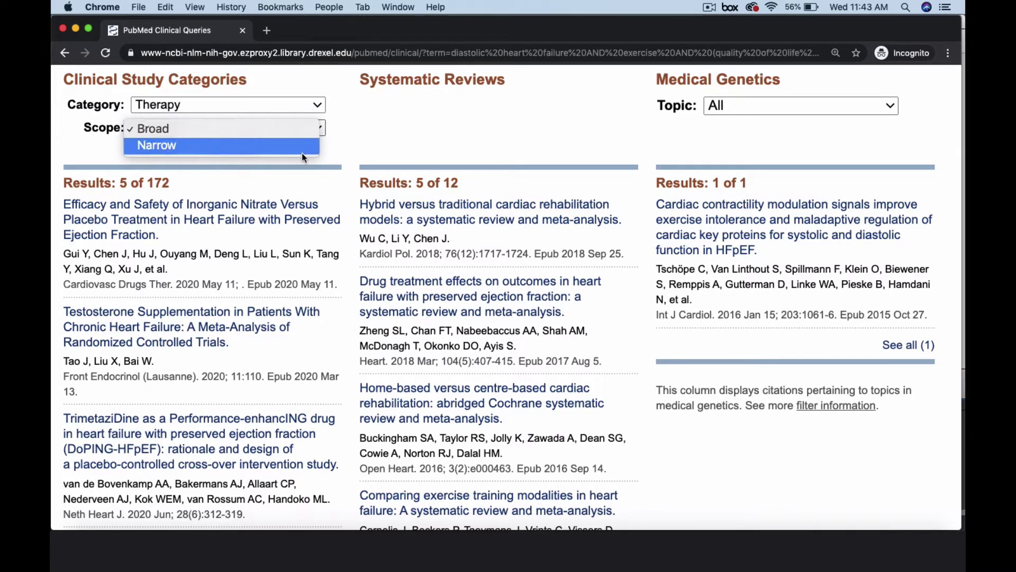
click(334, 154)
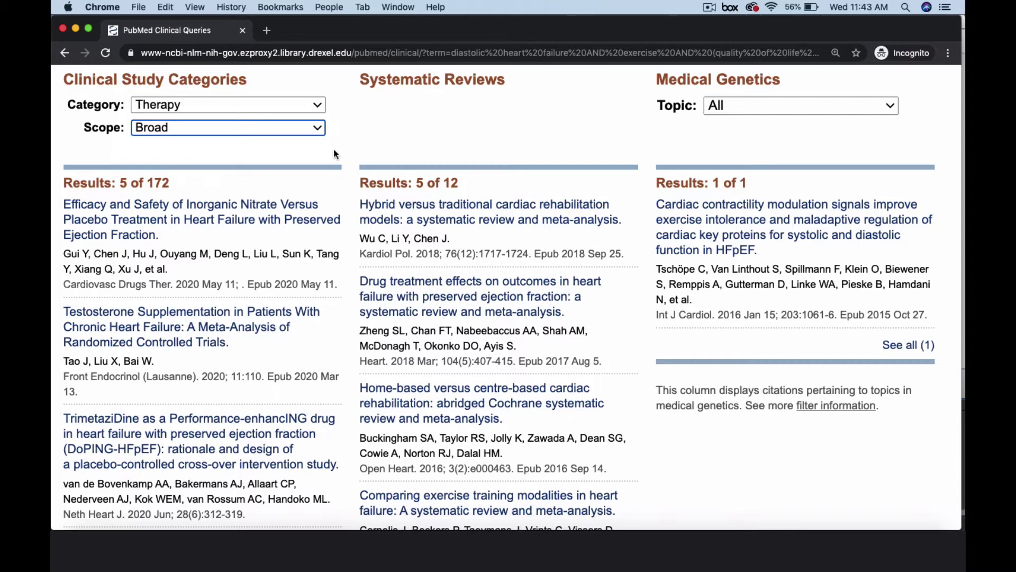
scroll(334, 154, down, 6)
scroll(334, 154, down, 5)
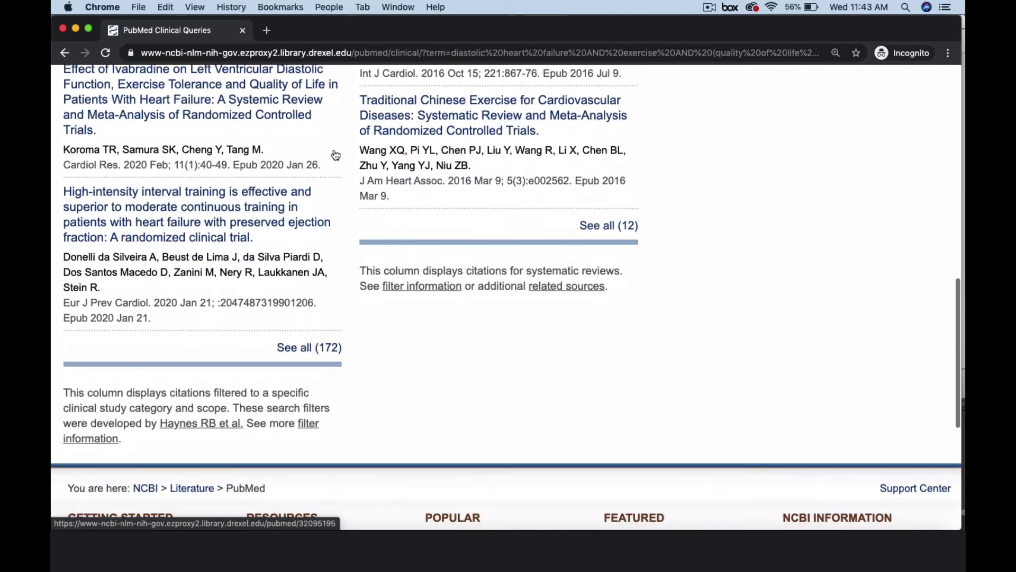
click(332, 347)
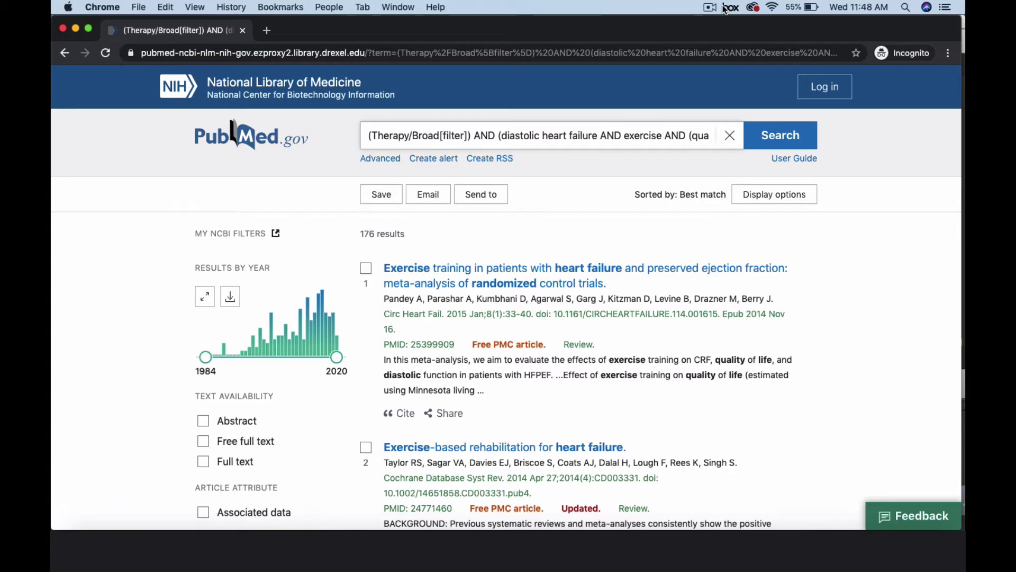
Step: Apply the 5-year publication date filter, leaving 52 results, and bring up Additional filters
scroll(384, 389, down, 10)
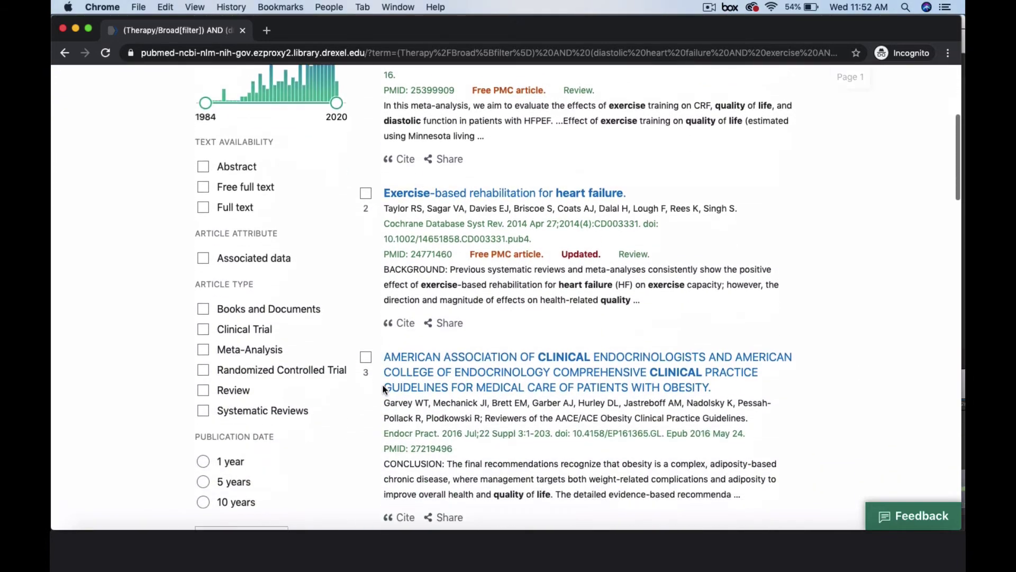
scroll(384, 389, down, 2)
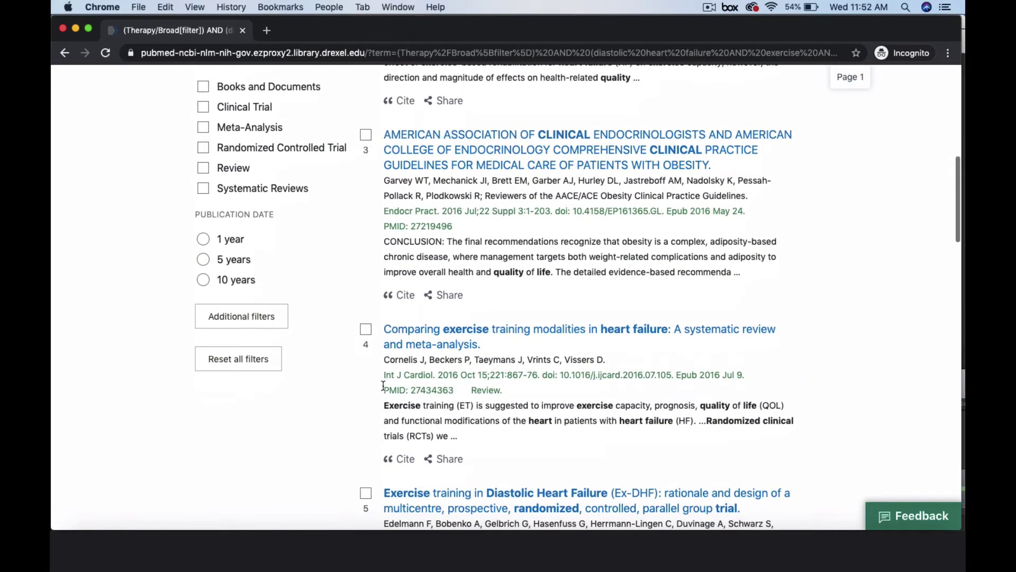
click(205, 259)
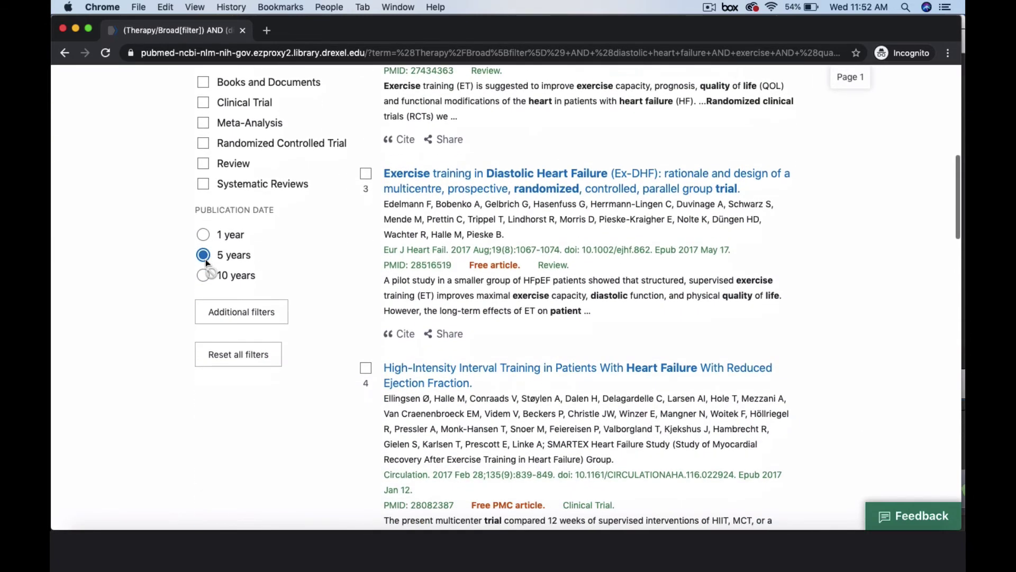
click(228, 312)
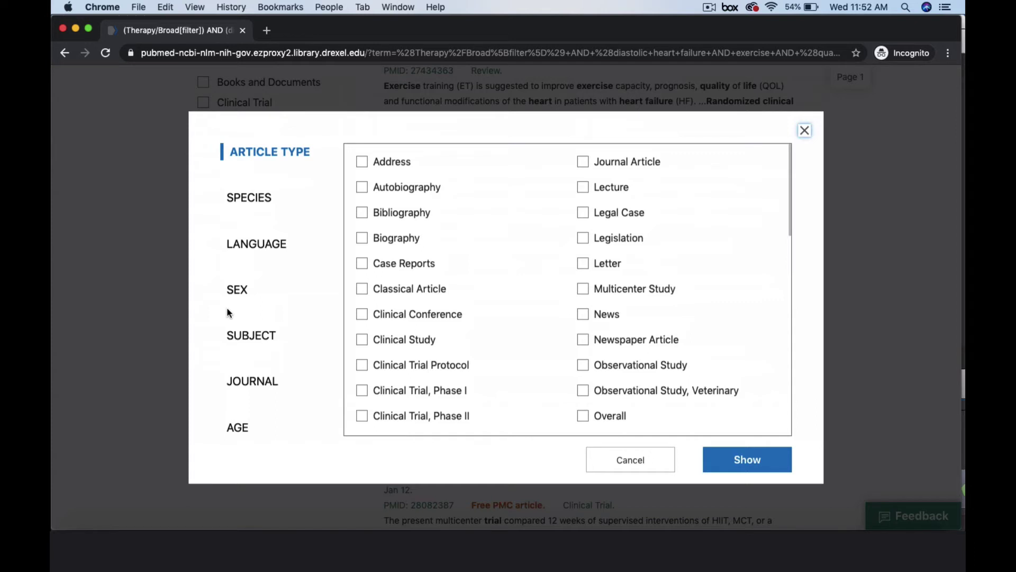
Step: Add English language and Aged: 65+ years filters, narrowing the results to 20
click(270, 247)
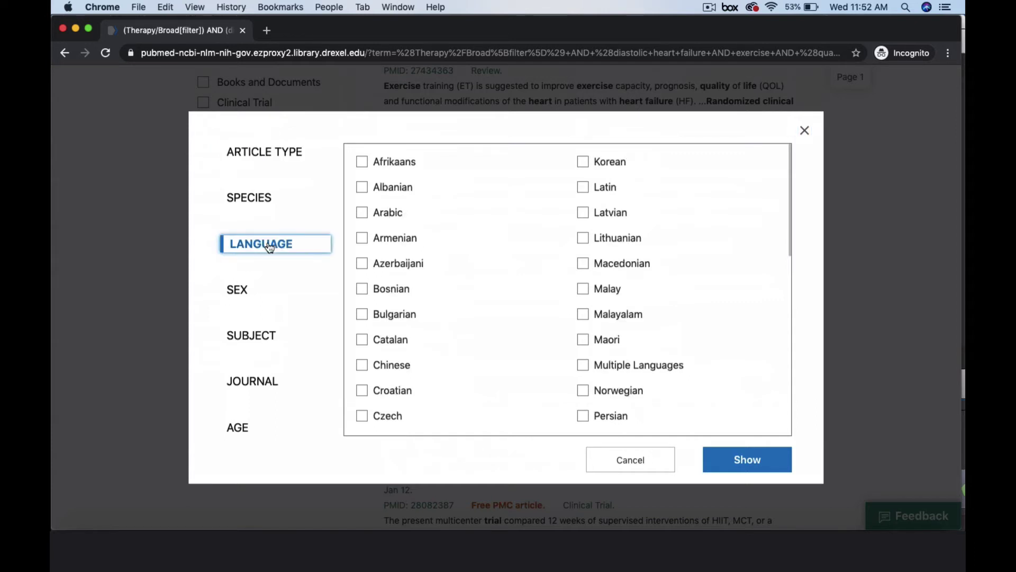
scroll(404, 249, down, 5)
click(362, 267)
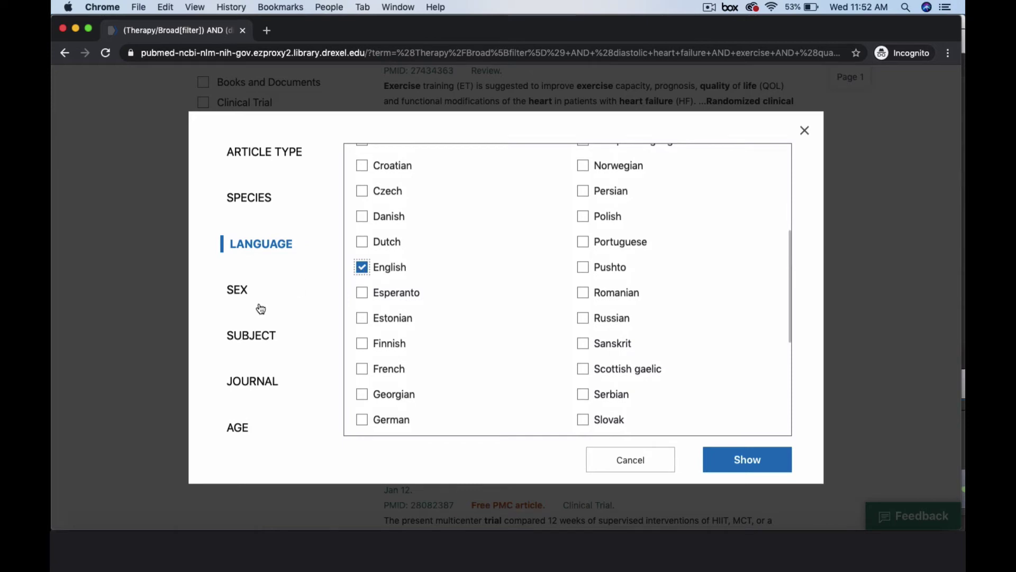
click(238, 431)
click(583, 289)
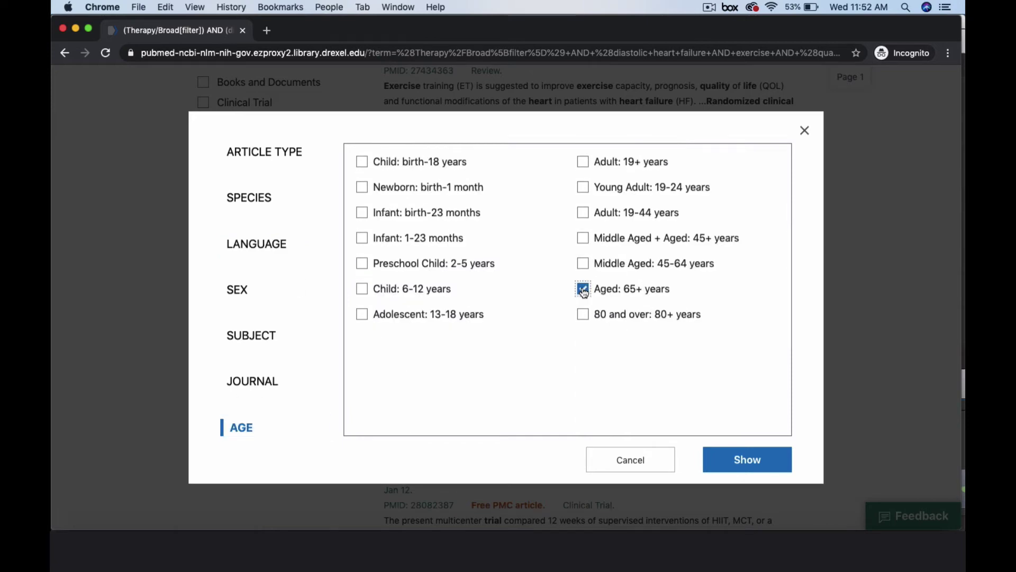
click(743, 452)
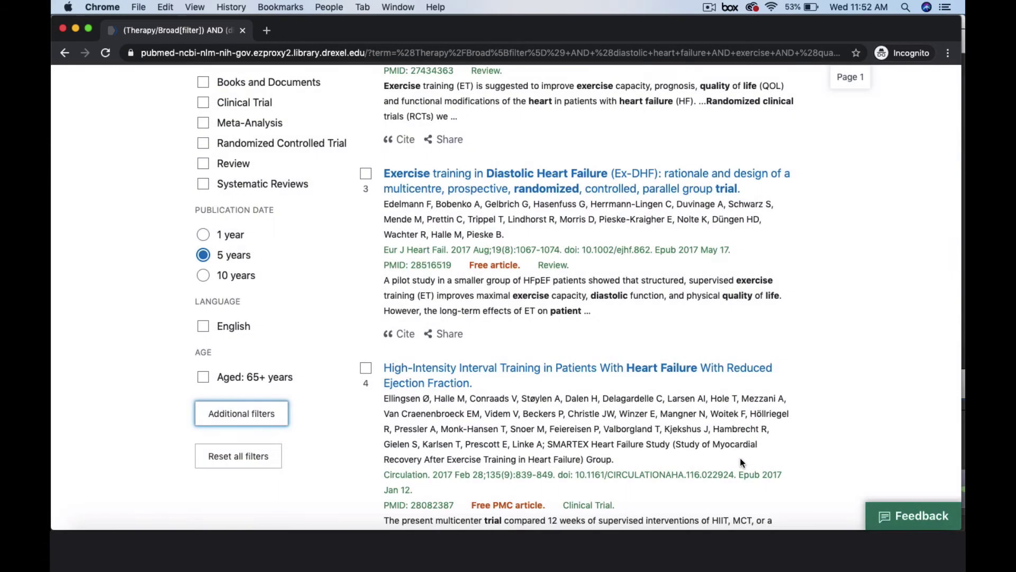
click(203, 326)
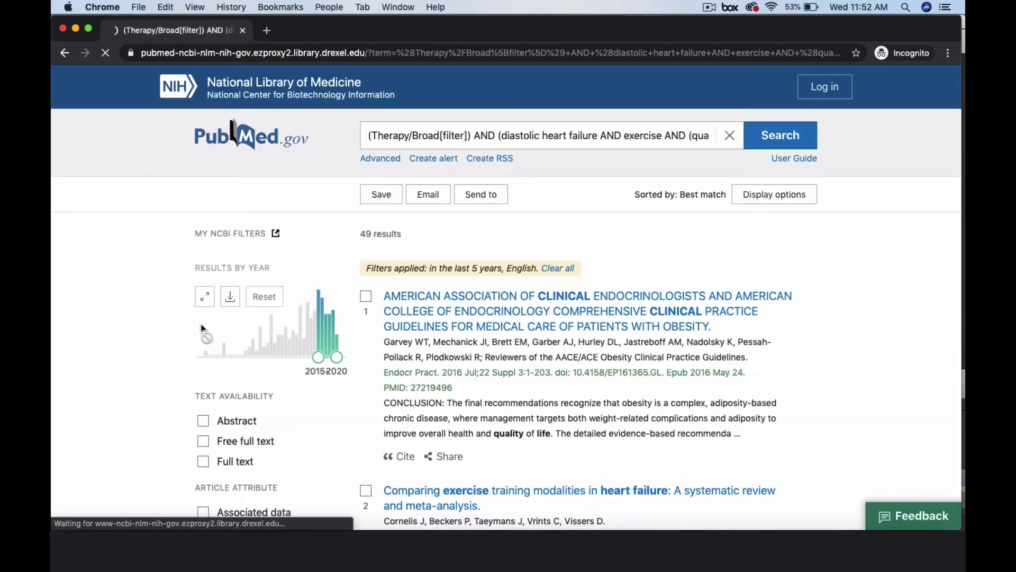
scroll(200, 429, down, 10)
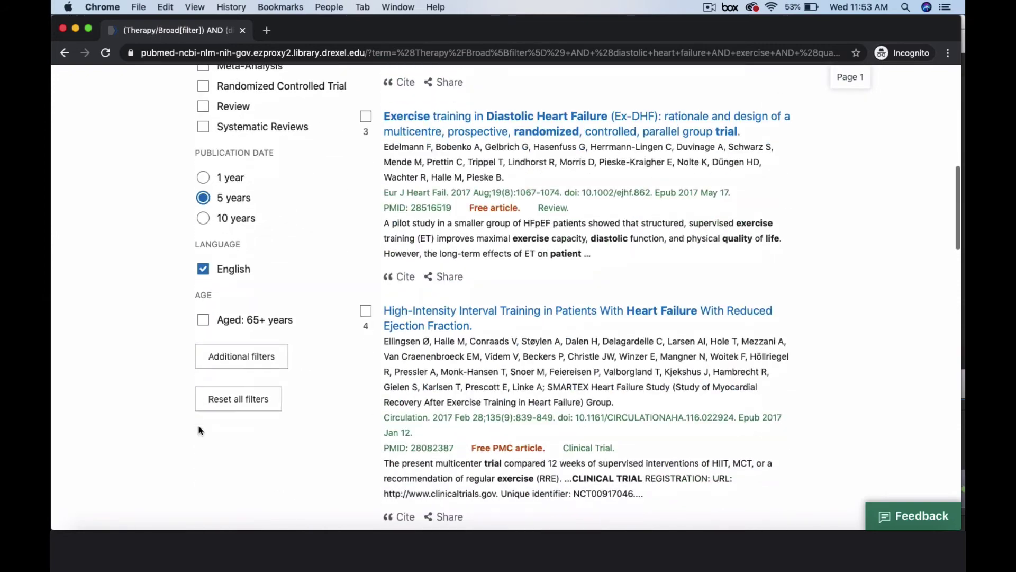
click(203, 320)
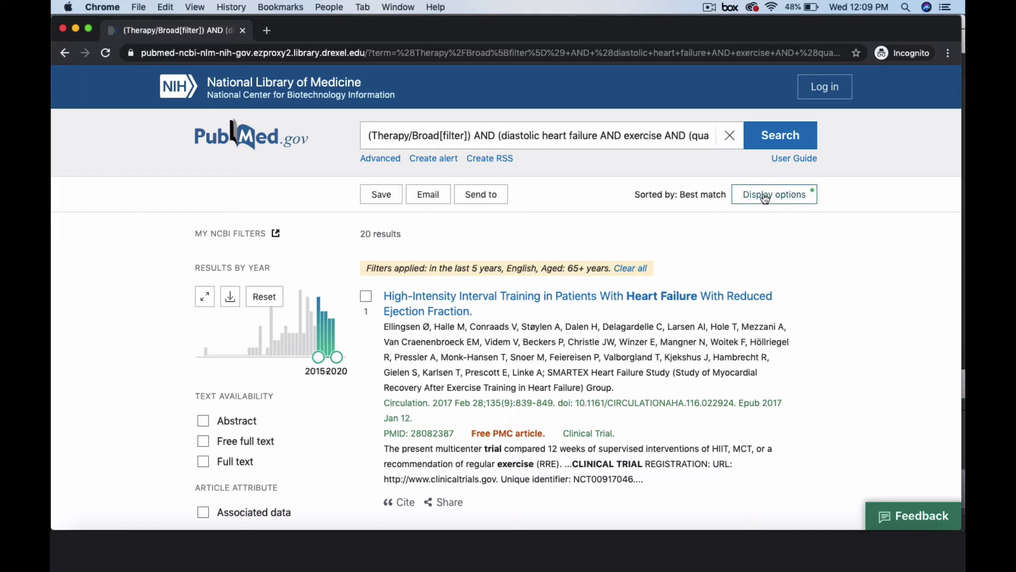
Step: Set the results display to Abstract format, Best match sorting, 100 per page
click(765, 196)
click(775, 248)
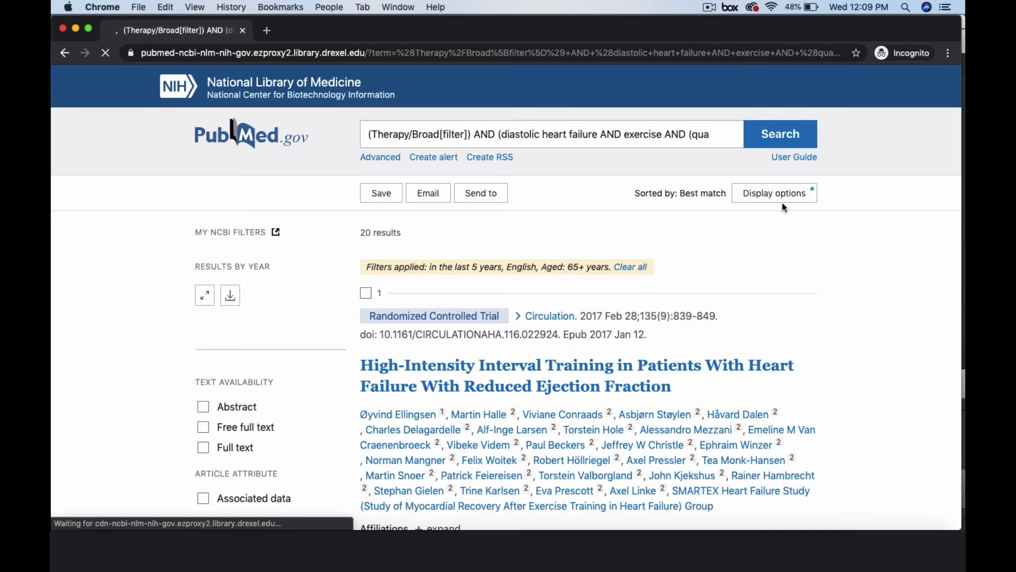
click(788, 194)
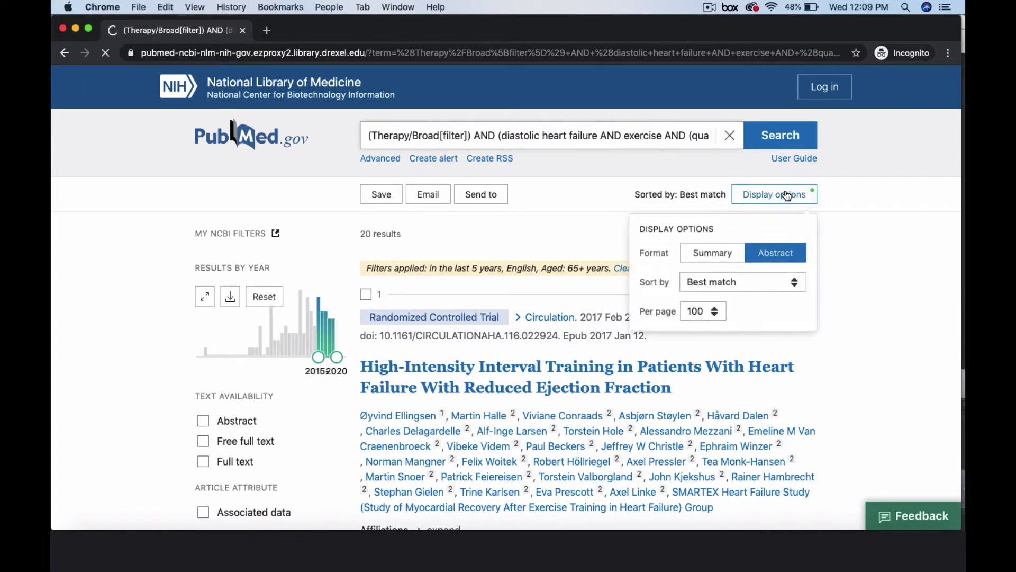
click(753, 281)
click(695, 280)
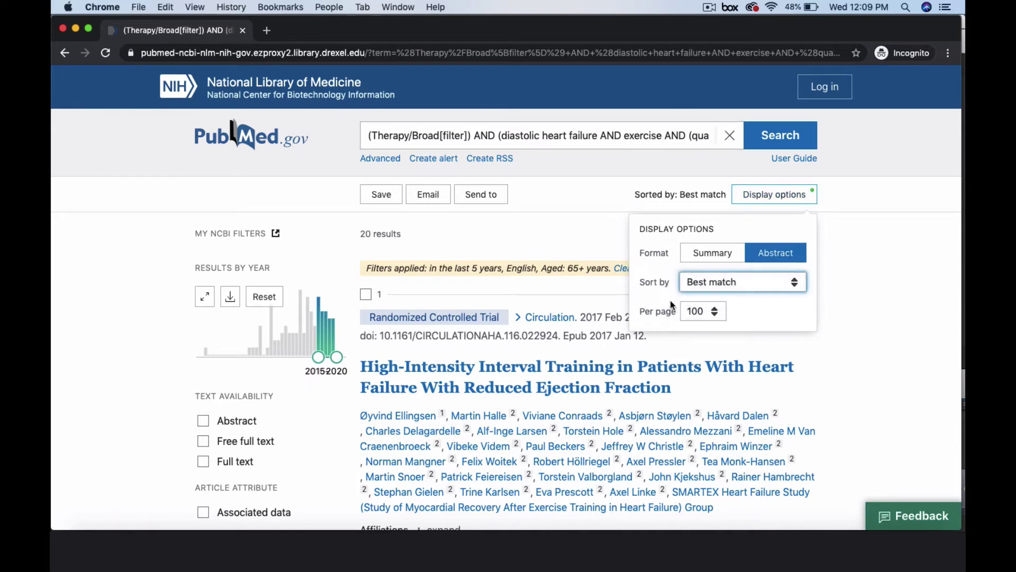
click(710, 311)
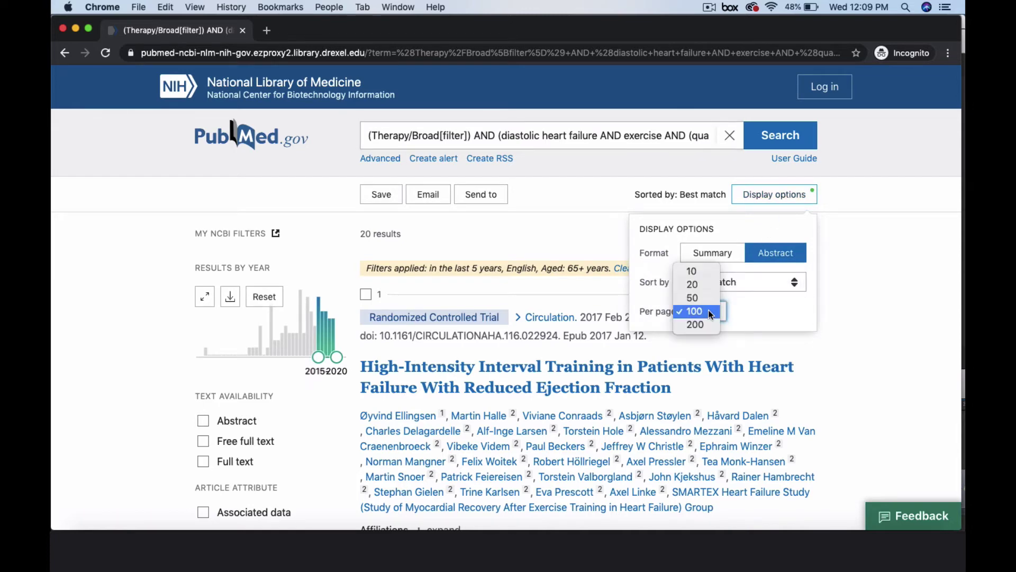
click(745, 306)
click(845, 299)
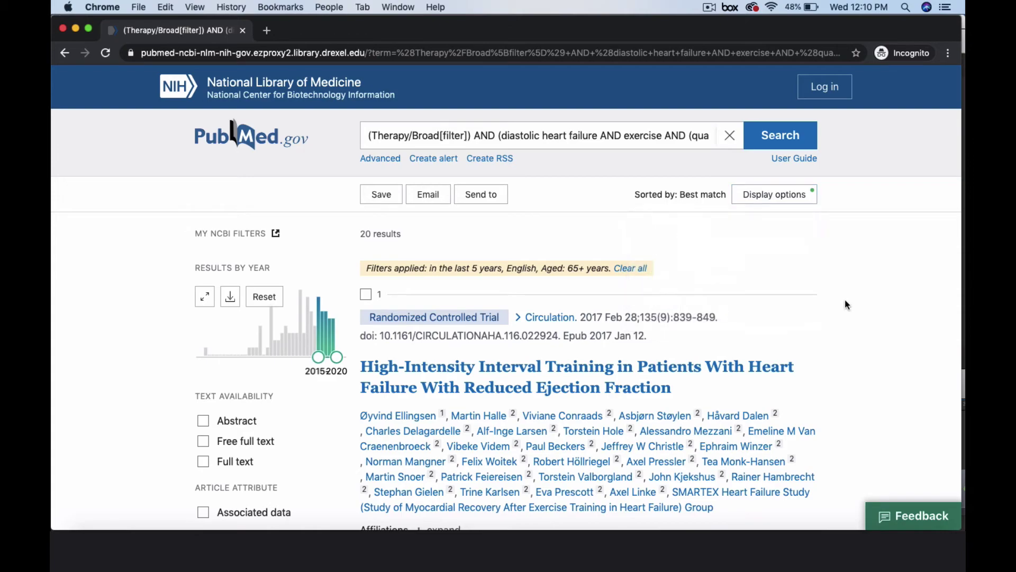
Step: Look through the results and request the first article's full text via Get It
scroll(845, 300, down, 6)
scroll(844, 299, down, 15)
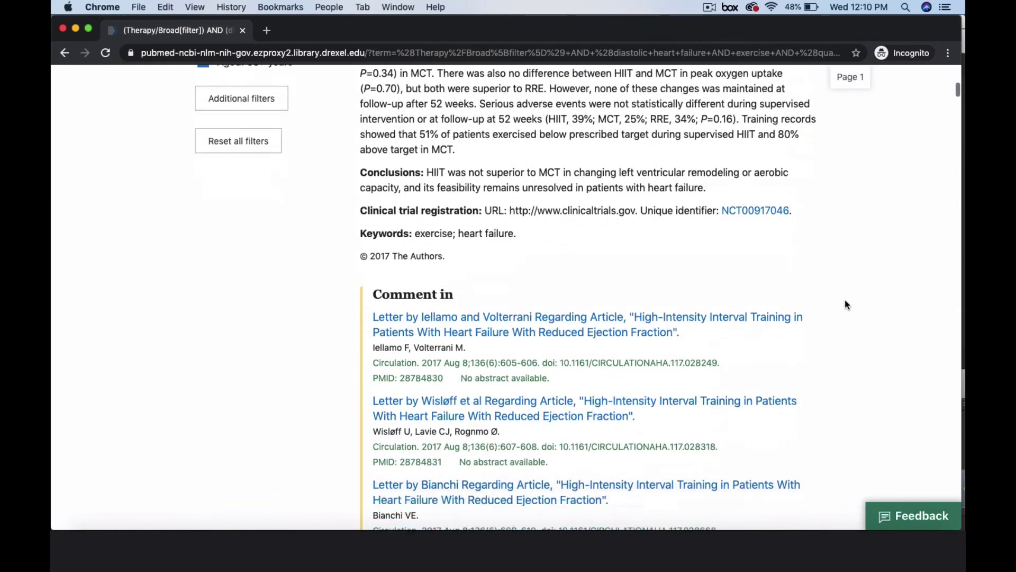
scroll(845, 300, down, 4)
scroll(845, 300, up, 4)
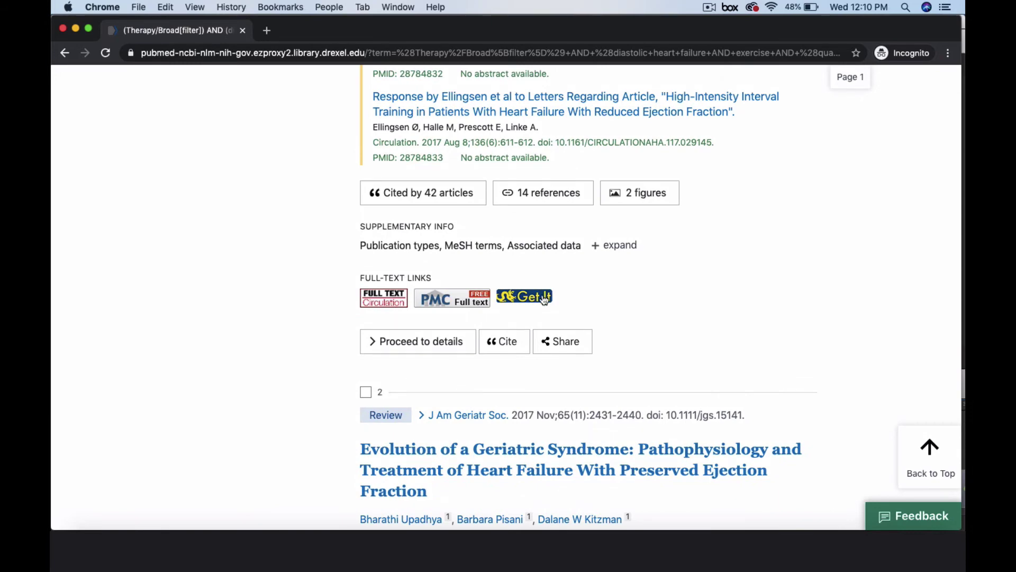
click(544, 298)
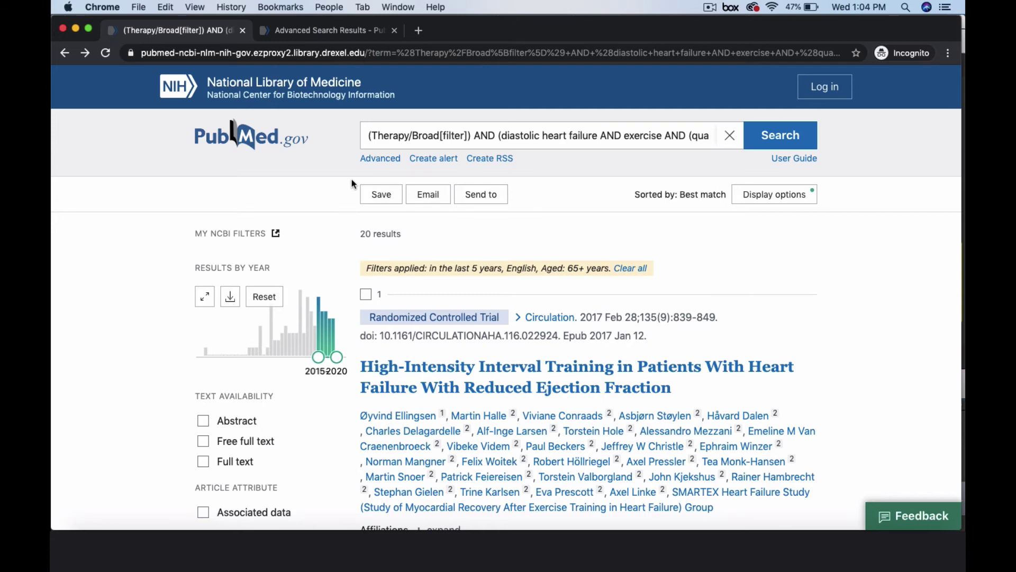
Step: Download the four-search history from the Advanced Search Builder as a CSV file
click(382, 159)
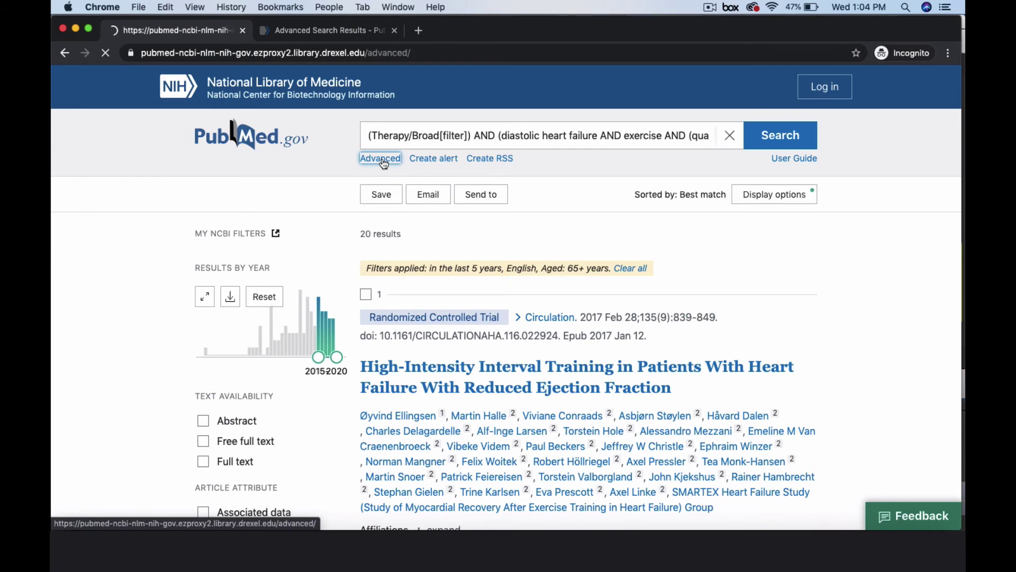
scroll(385, 164, down, 6)
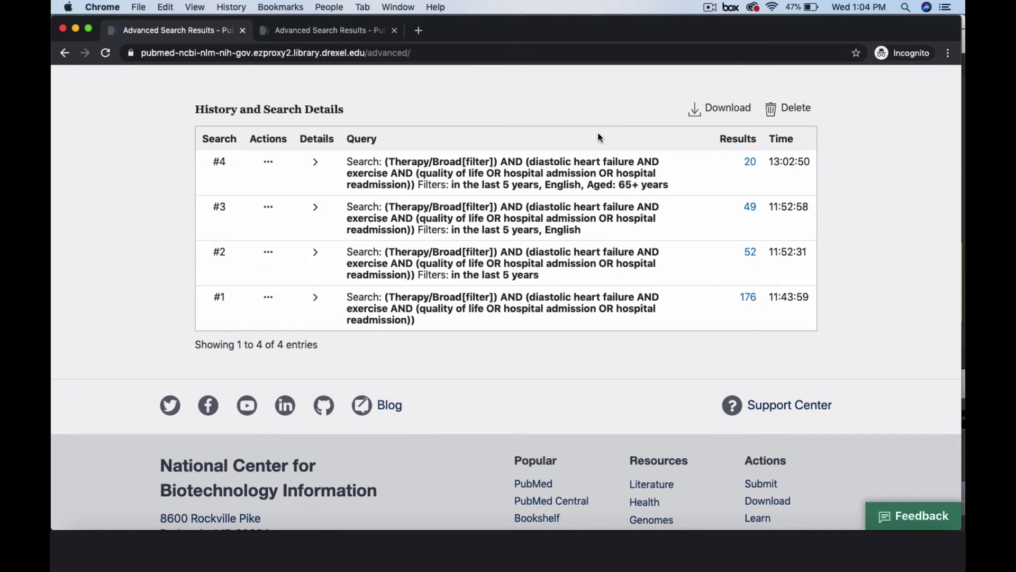
click(724, 111)
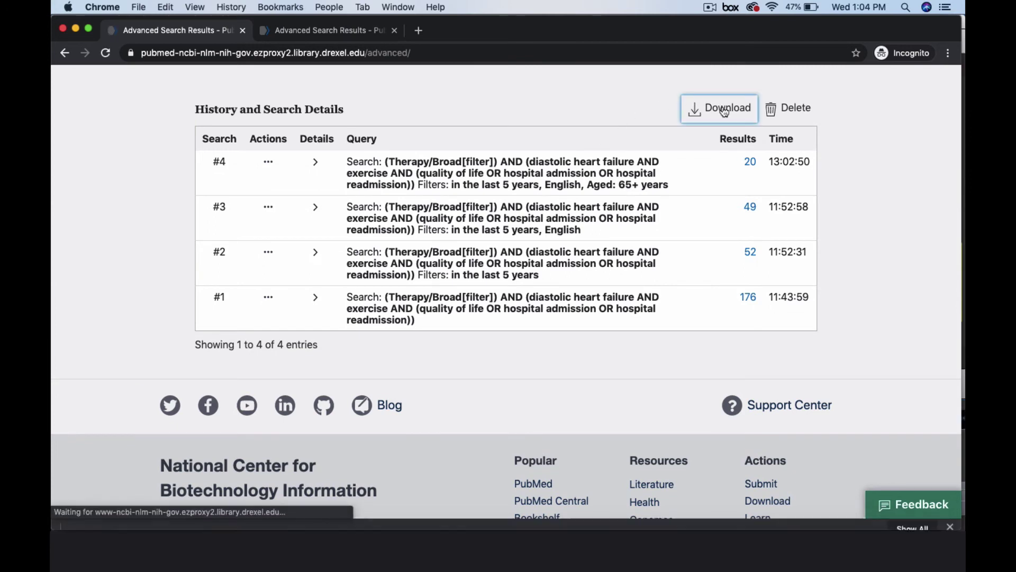